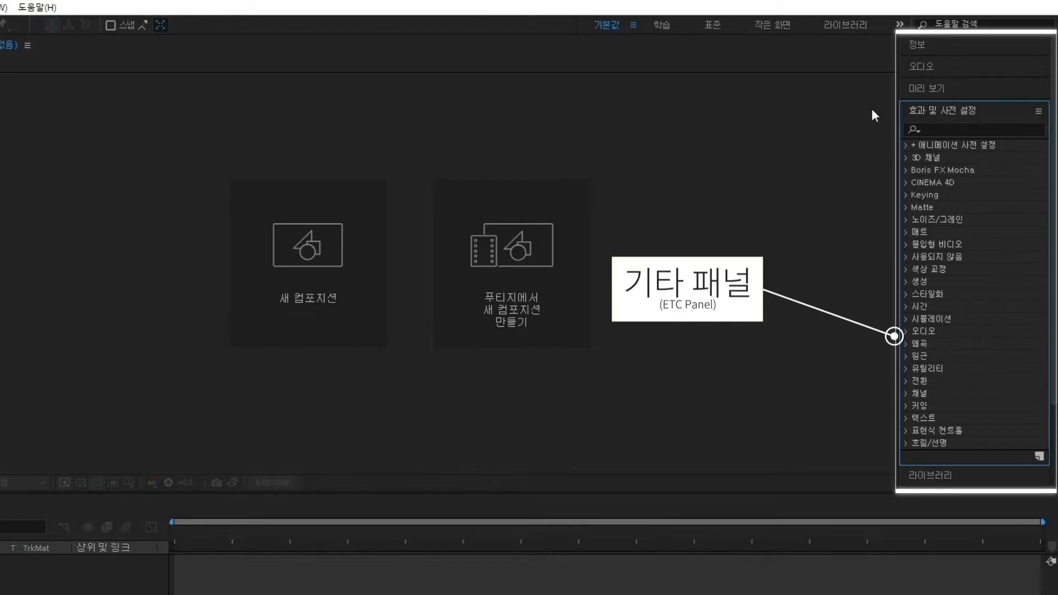
# Step: Expand the Preview, Tracker, Paragraph and Character panels one after another to examine their controls
pyautogui.click(923, 89)
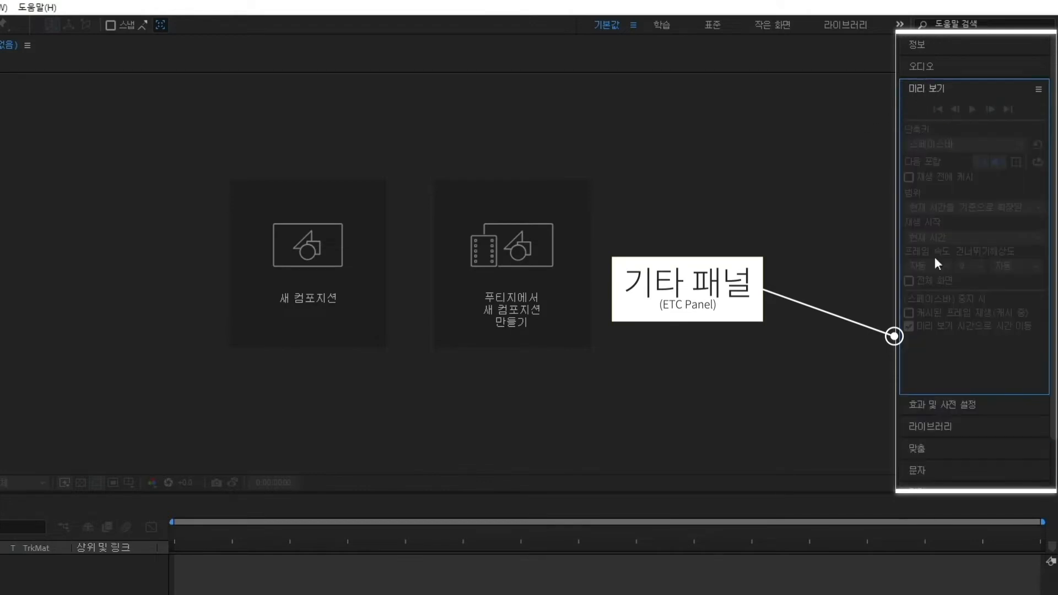
pyautogui.click(930, 448)
pyautogui.click(951, 415)
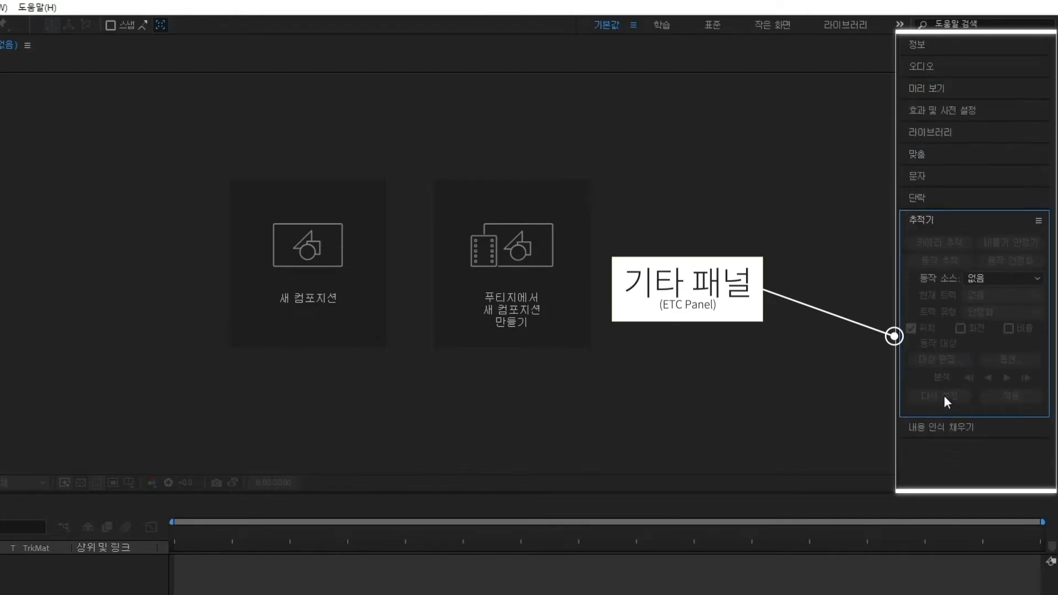
pyautogui.click(929, 198)
pyautogui.click(930, 176)
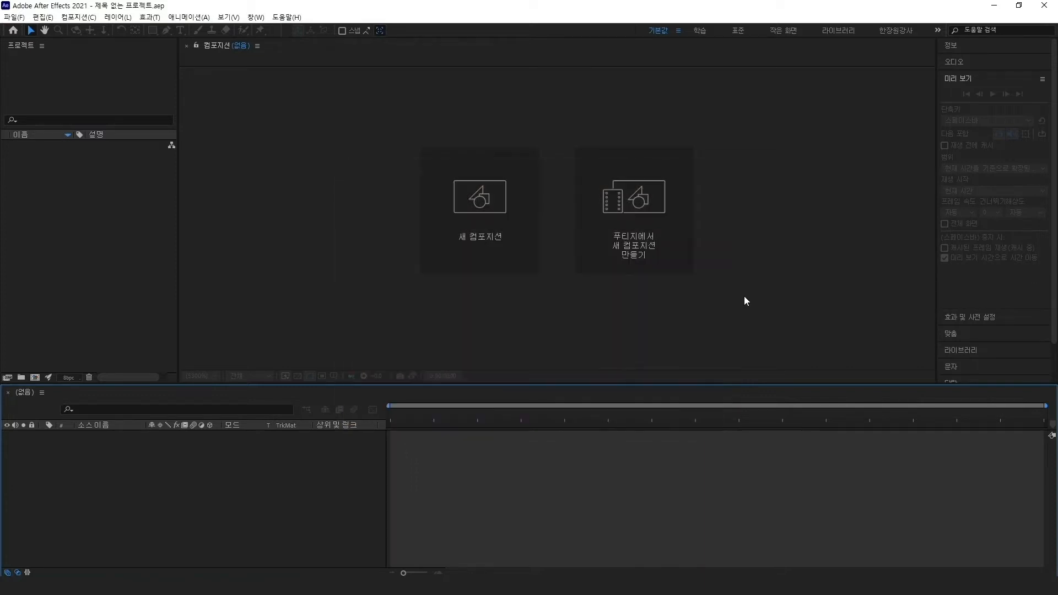
pyautogui.click(494, 226)
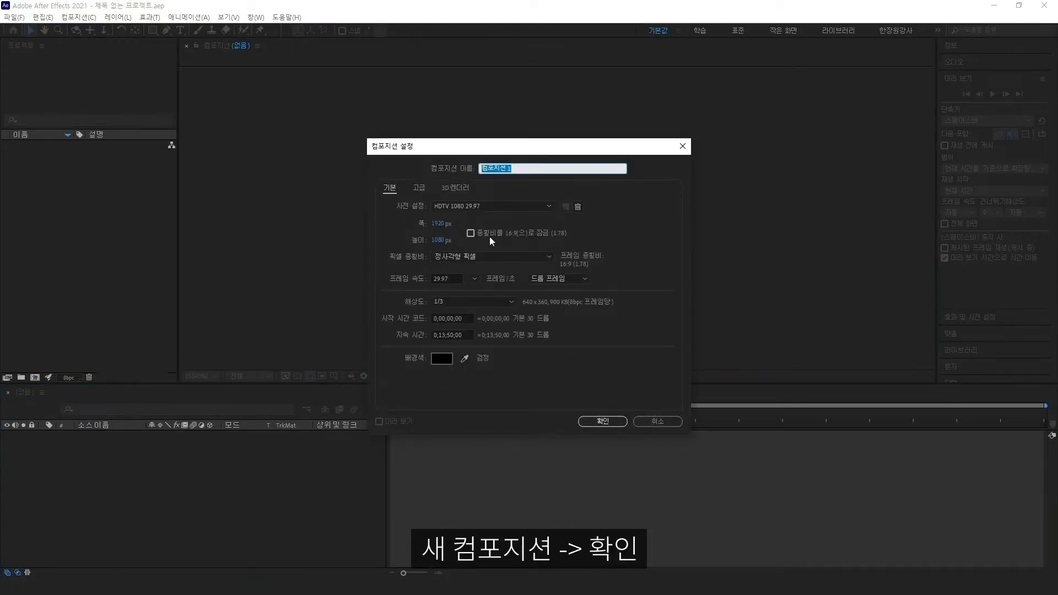
pyautogui.click(586, 420)
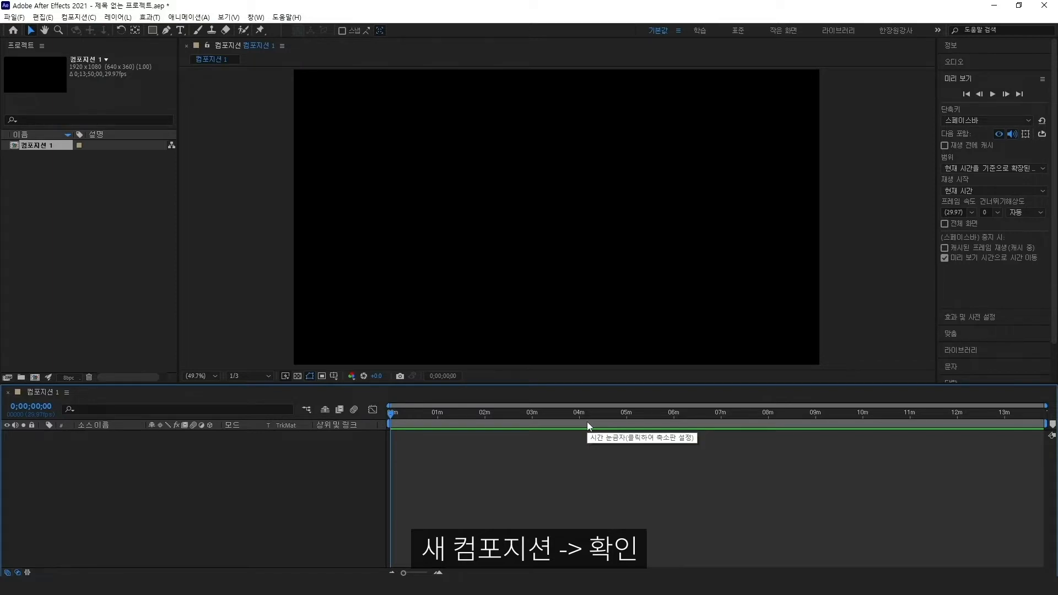
pyautogui.hotkey('ctrl', 'z')
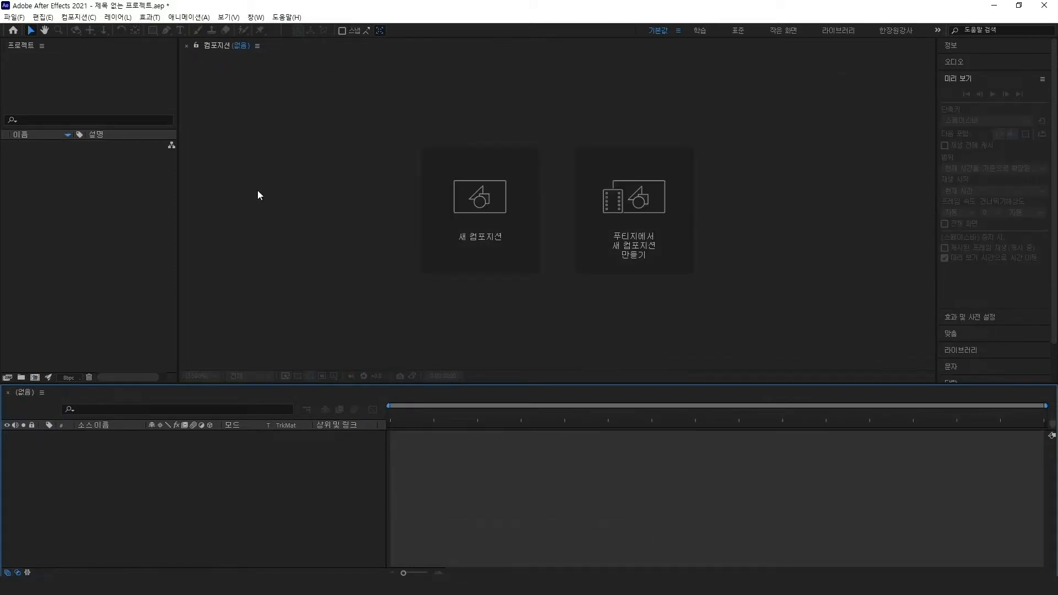
pyautogui.click(78, 17)
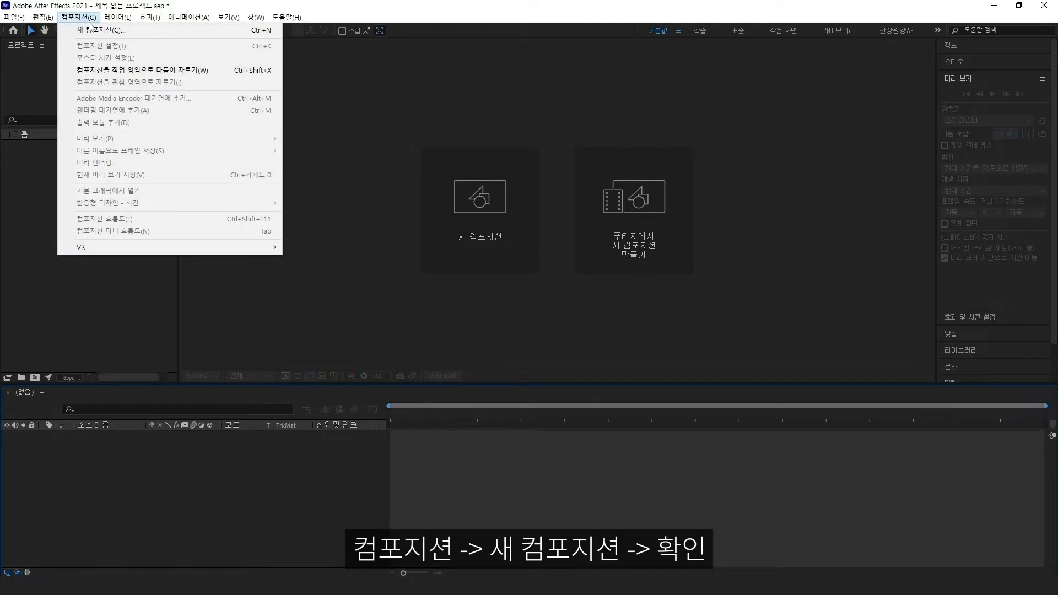
pyautogui.click(96, 31)
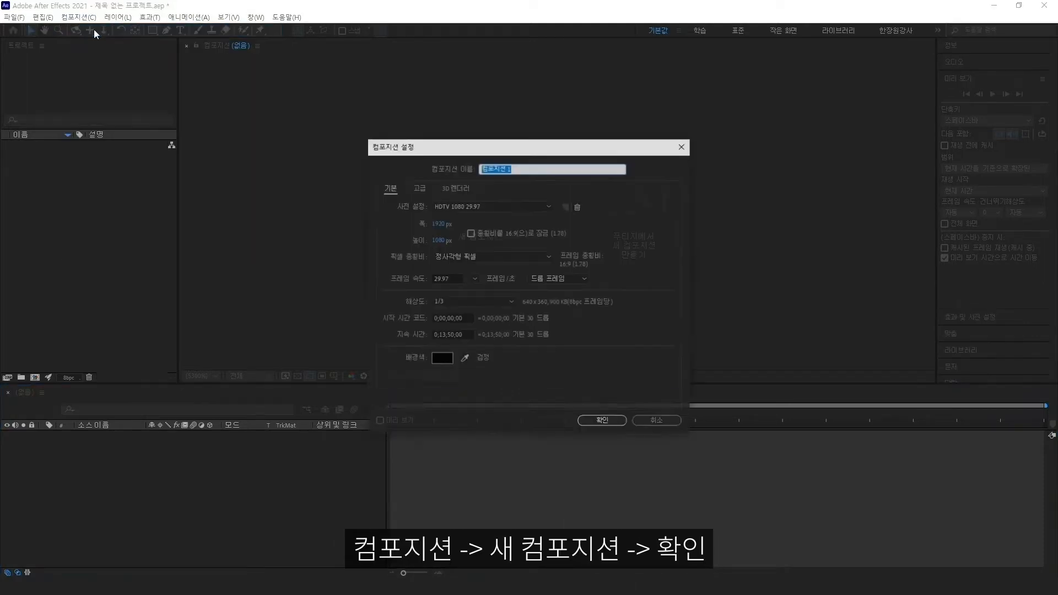
pyautogui.click(596, 420)
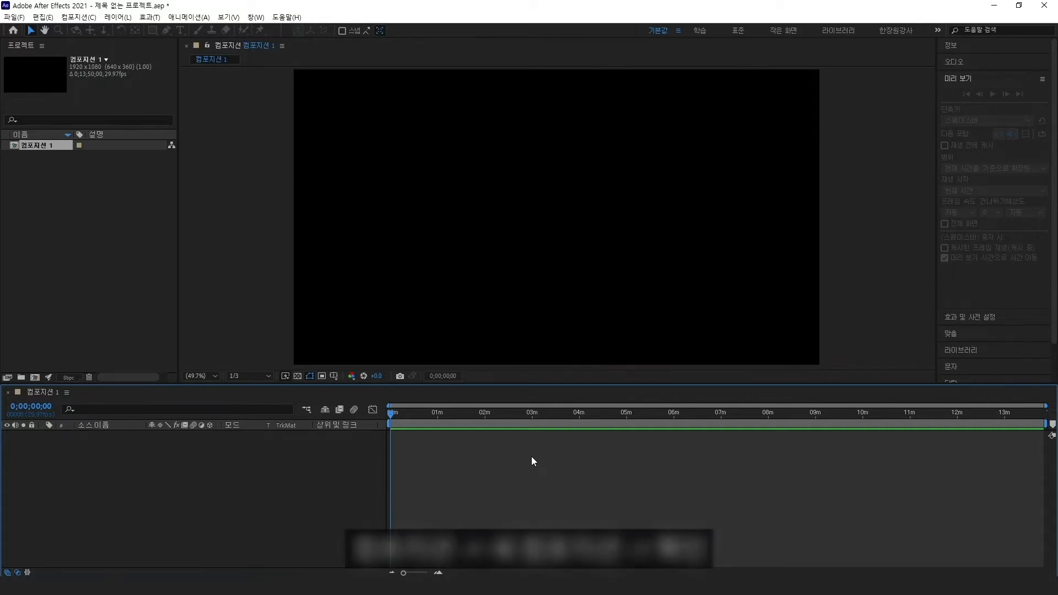
pyautogui.hotkey('ctrl', 'z')
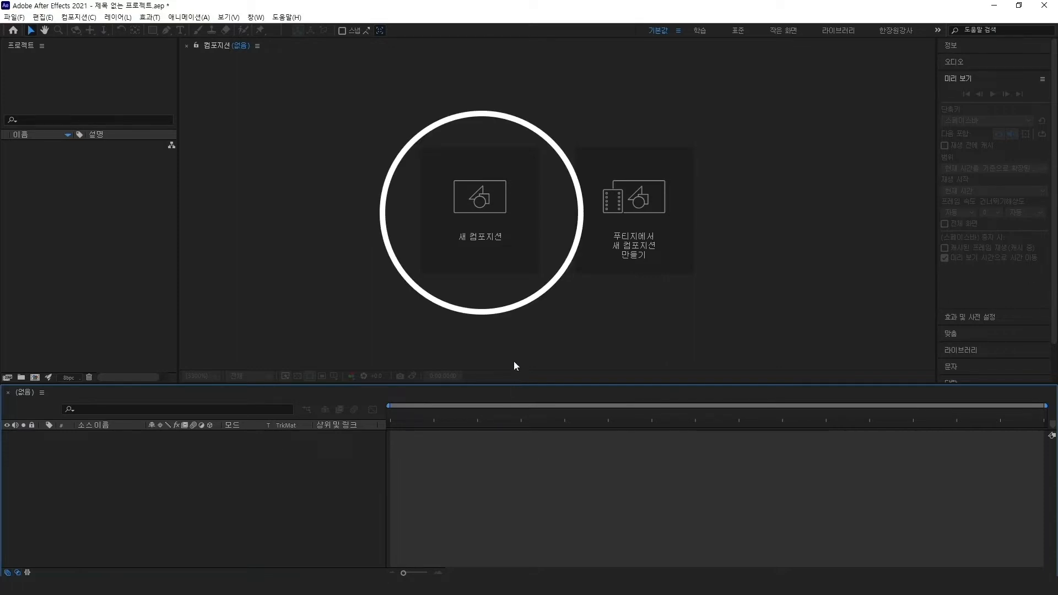
# Step: Start a new composition and set its duration to 0;00;30;00
pyautogui.click(488, 242)
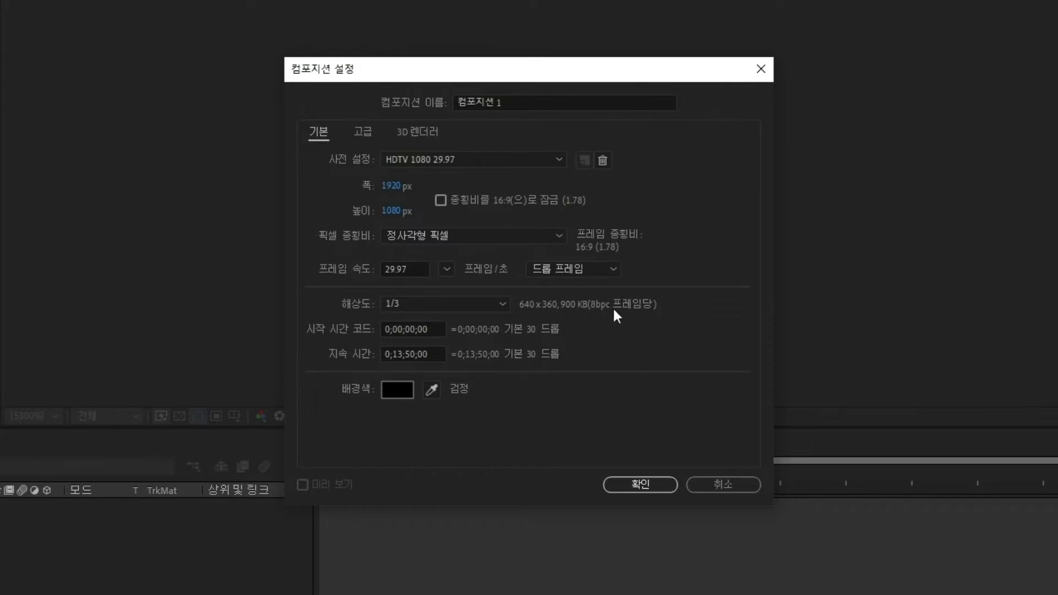
pyautogui.click(401, 354)
pyautogui.press('BackSpace')
pyautogui.press('BackSpace')
pyautogui.press('BackSpace')
pyautogui.write('00;3')
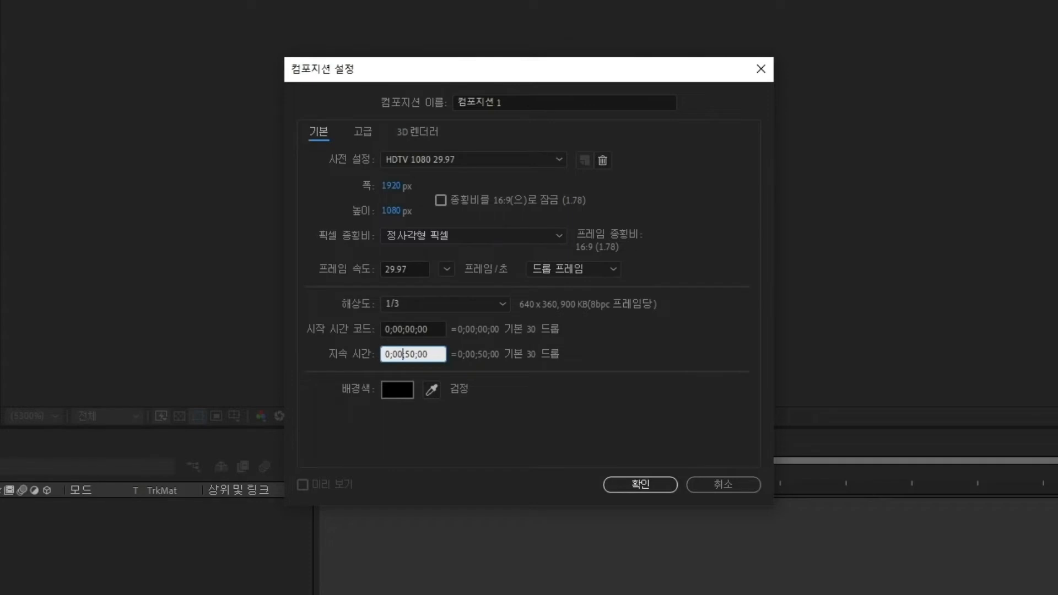
pyautogui.press('Delete')
pyautogui.click(607, 399)
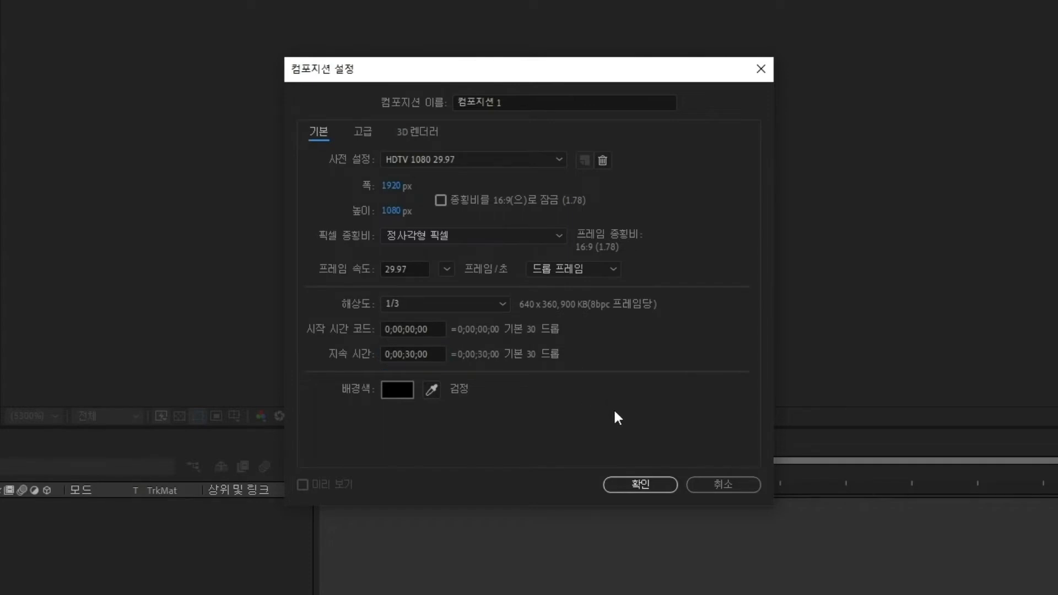
# Step: Set the duration to 0;00;50;00 and create the composition
pyautogui.click(408, 354)
pyautogui.press('Delete')
pyautogui.write('5')
pyautogui.click(594, 357)
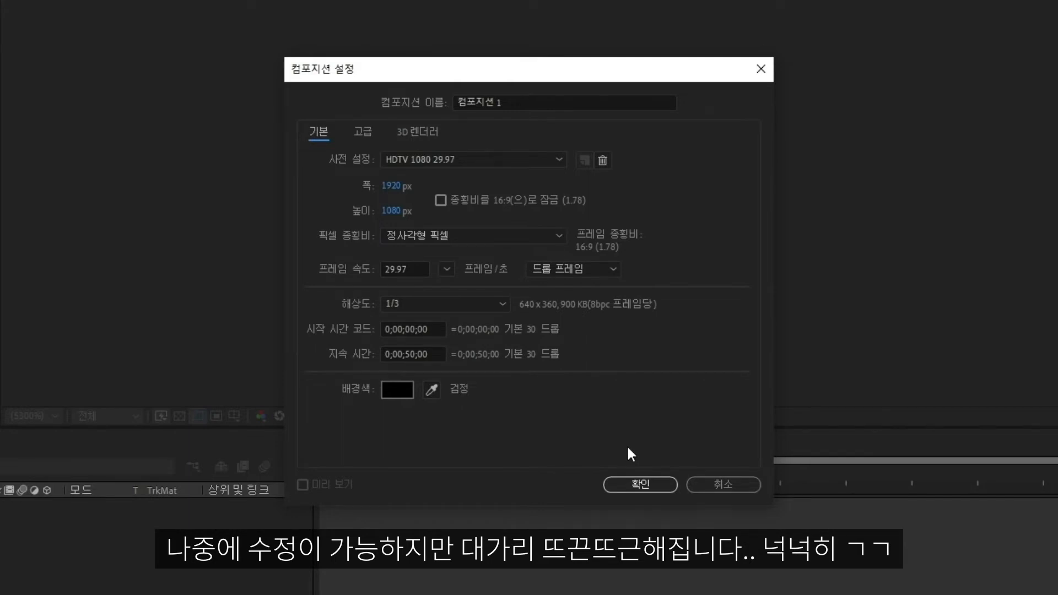
pyautogui.click(627, 489)
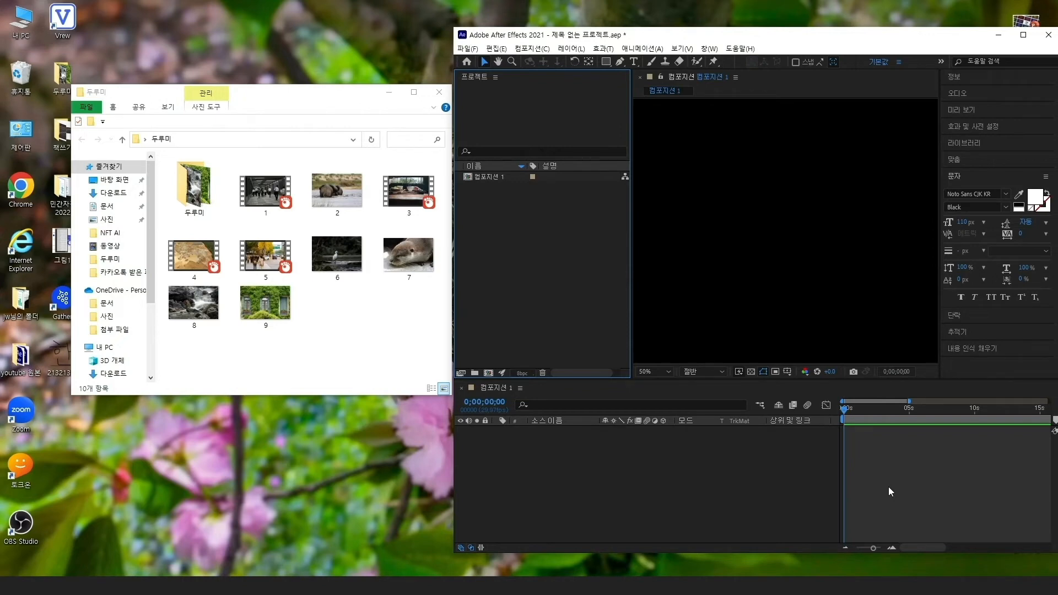
# Step: Try importing 6.jpg from the desktop's 두루미 folder and placing it in the composition, and remove it again
pyautogui.doubleClick(576, 286)
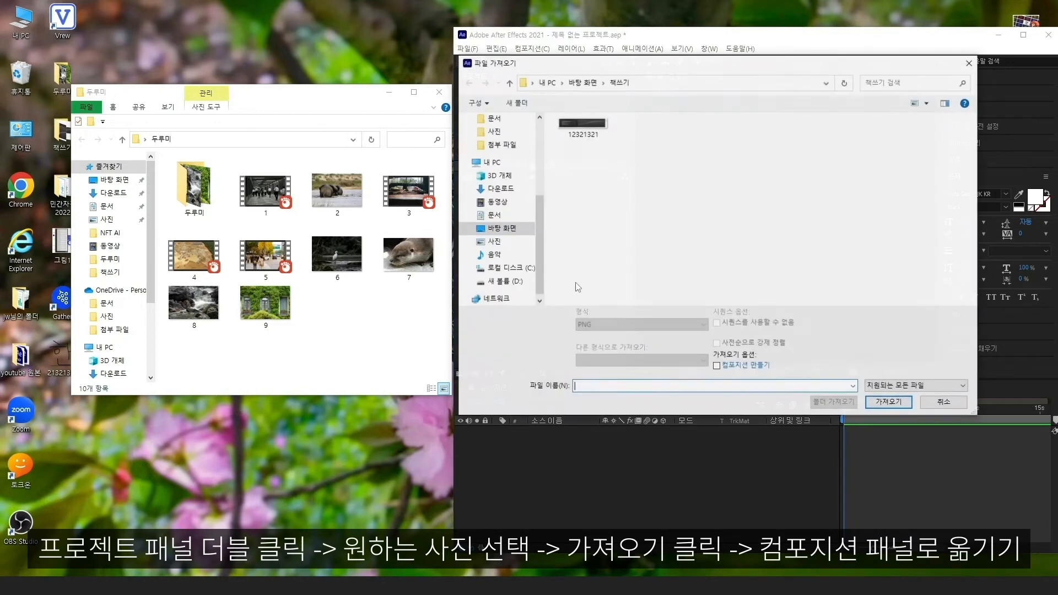
pyautogui.click(501, 227)
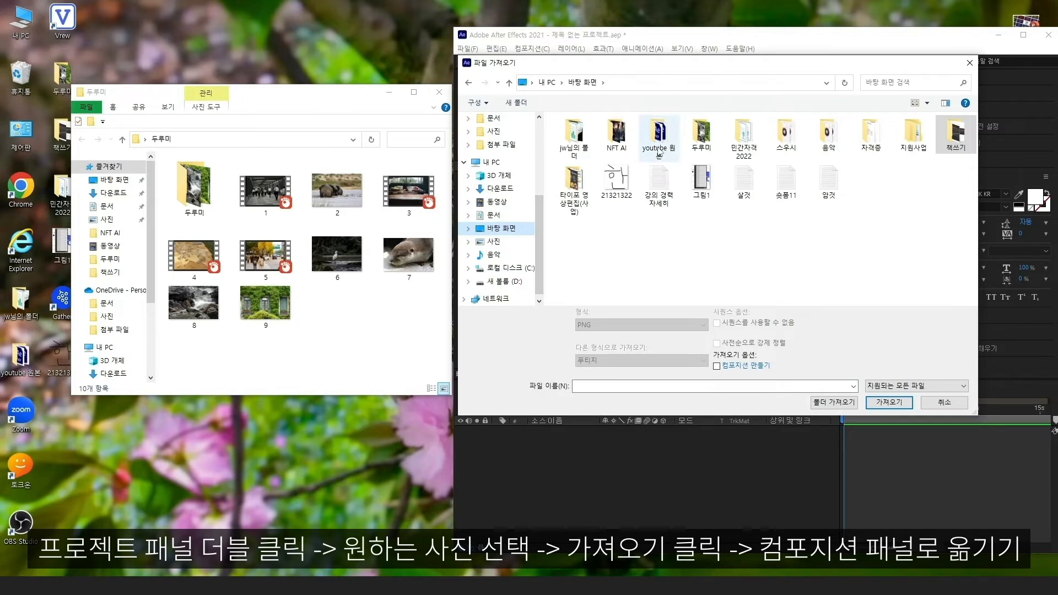
pyautogui.doubleClick(702, 135)
pyautogui.click(601, 204)
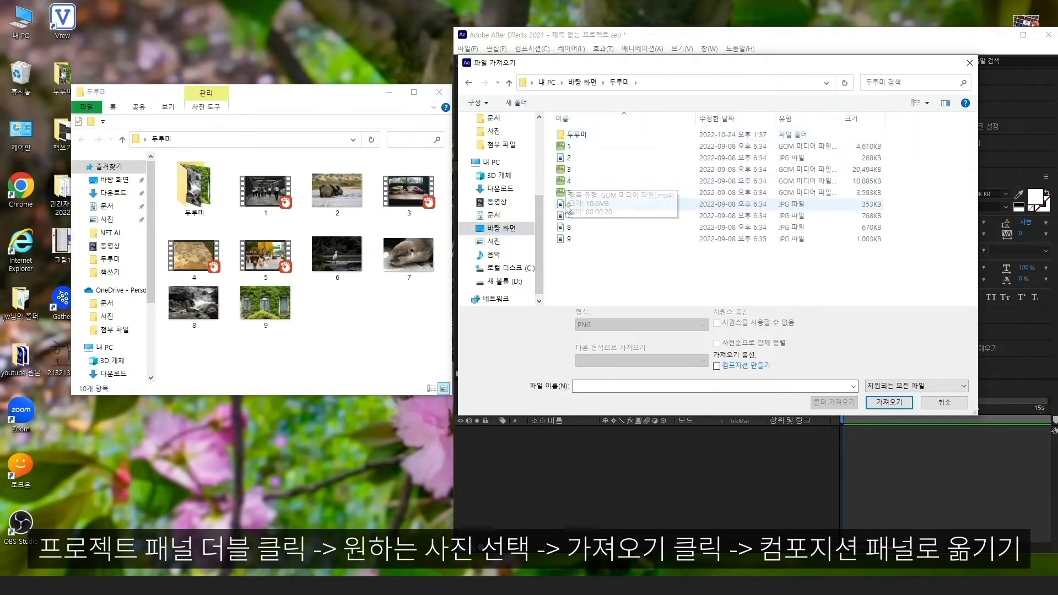
pyautogui.click(886, 394)
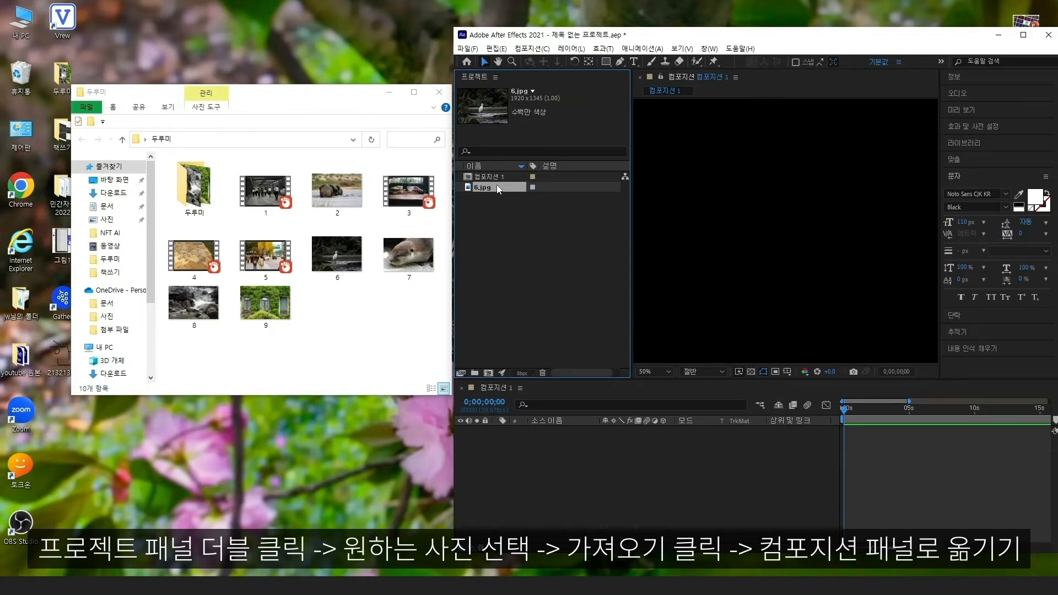
pyautogui.moveTo(489, 188); pyautogui.dragTo(808, 244)
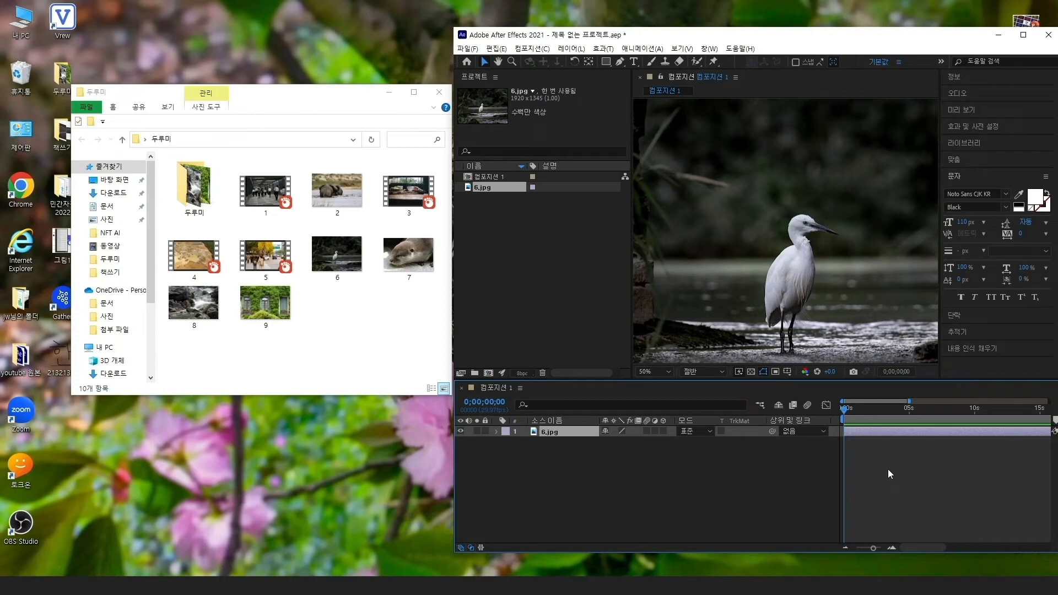
pyautogui.press('Delete')
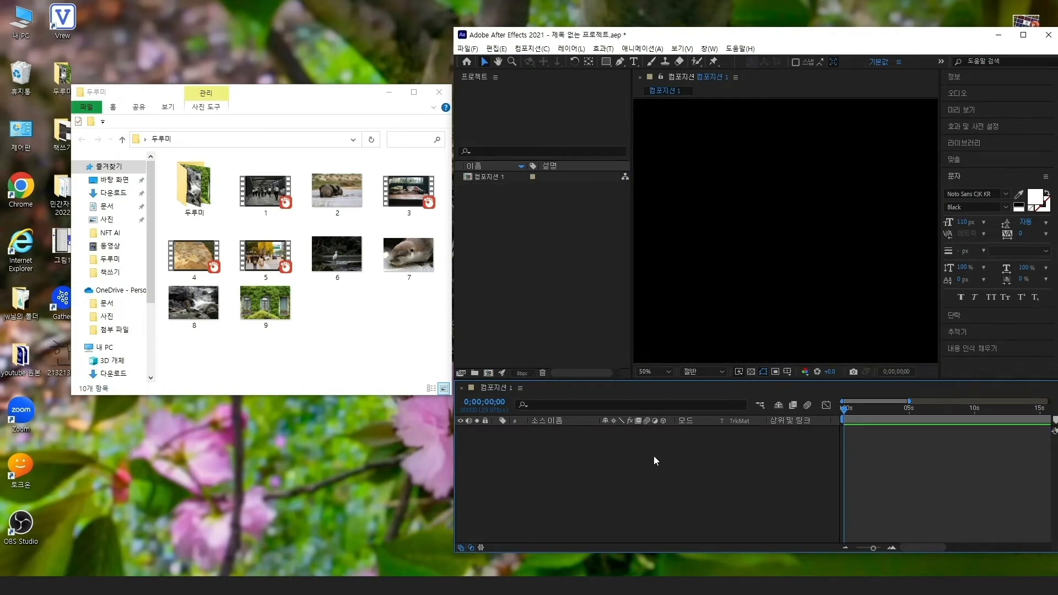
# Step: Add image 6 and video 3 from the open 두루미 folder window directly to the composition
pyautogui.moveTo(340, 261); pyautogui.dragTo(767, 262)
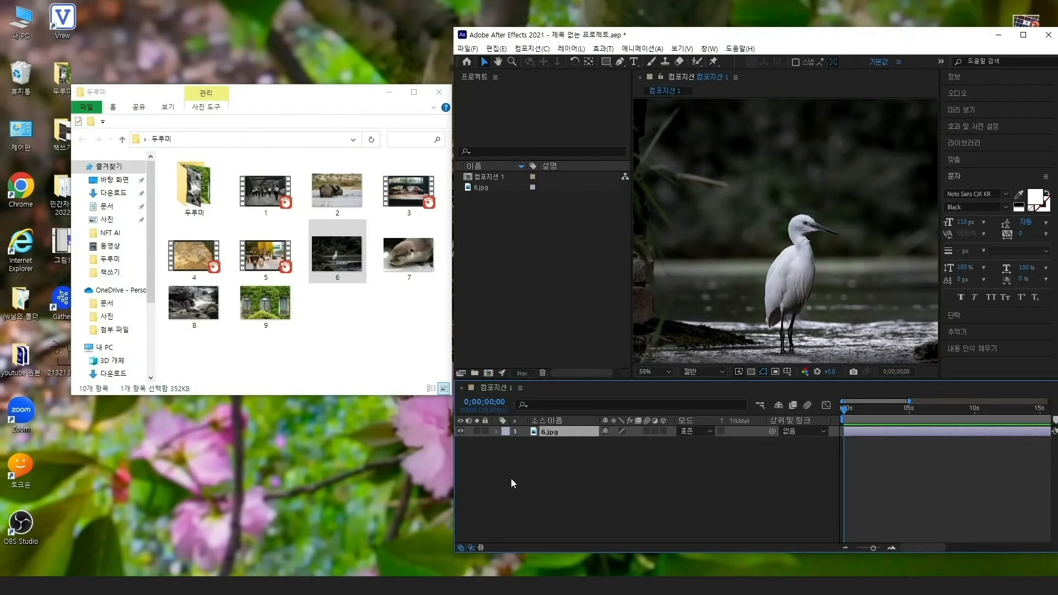
pyautogui.moveTo(409, 190); pyautogui.dragTo(810, 233)
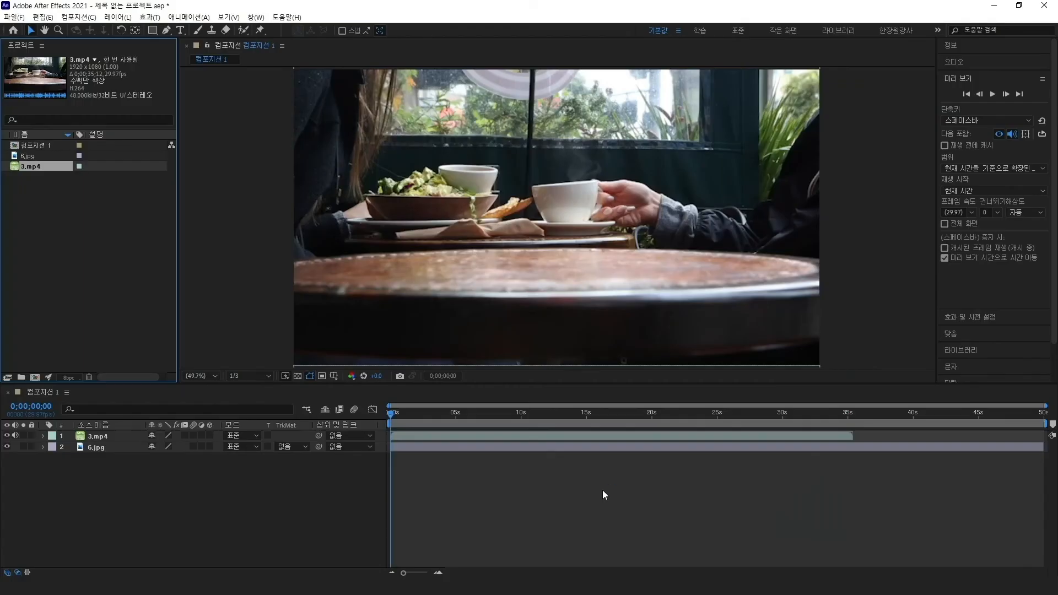
# Step: Set the composition viewer's preview resolution to Half (절반)
pyautogui.click(262, 375)
pyautogui.click(263, 409)
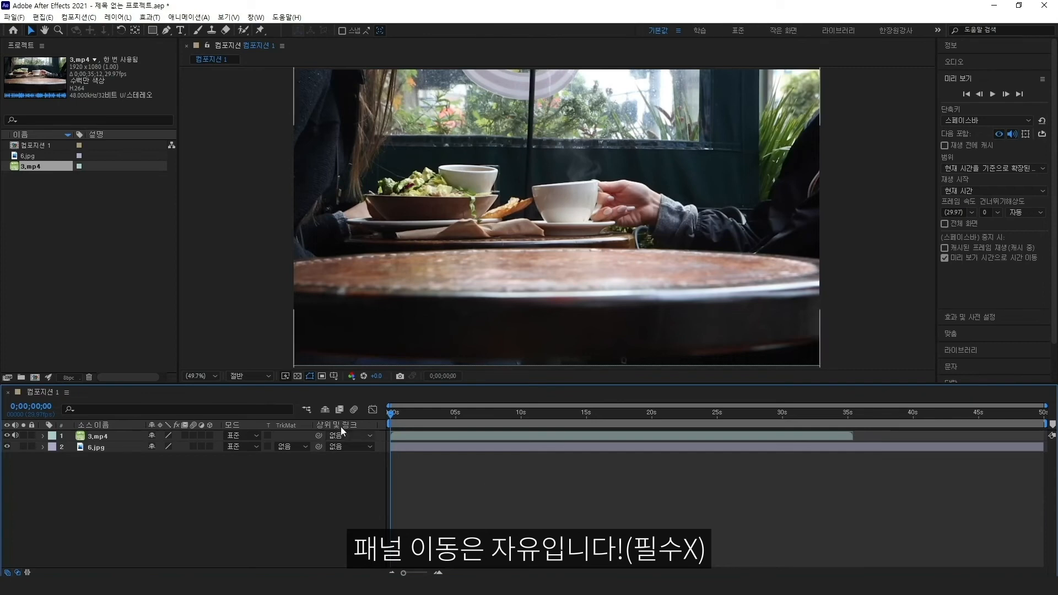
pyautogui.click(163, 307)
pyautogui.click(246, 289)
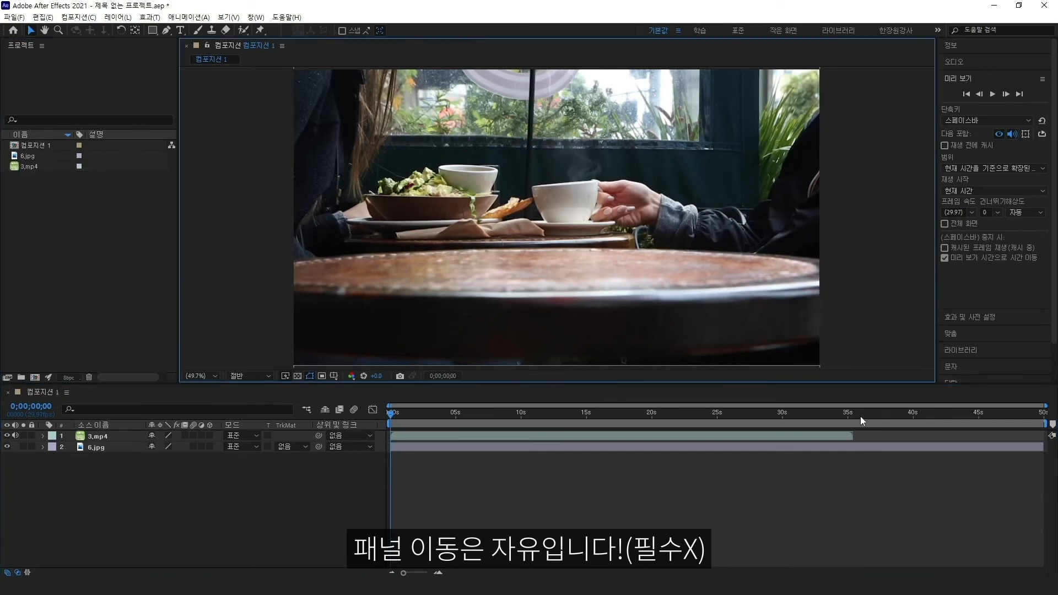
pyautogui.click(848, 461)
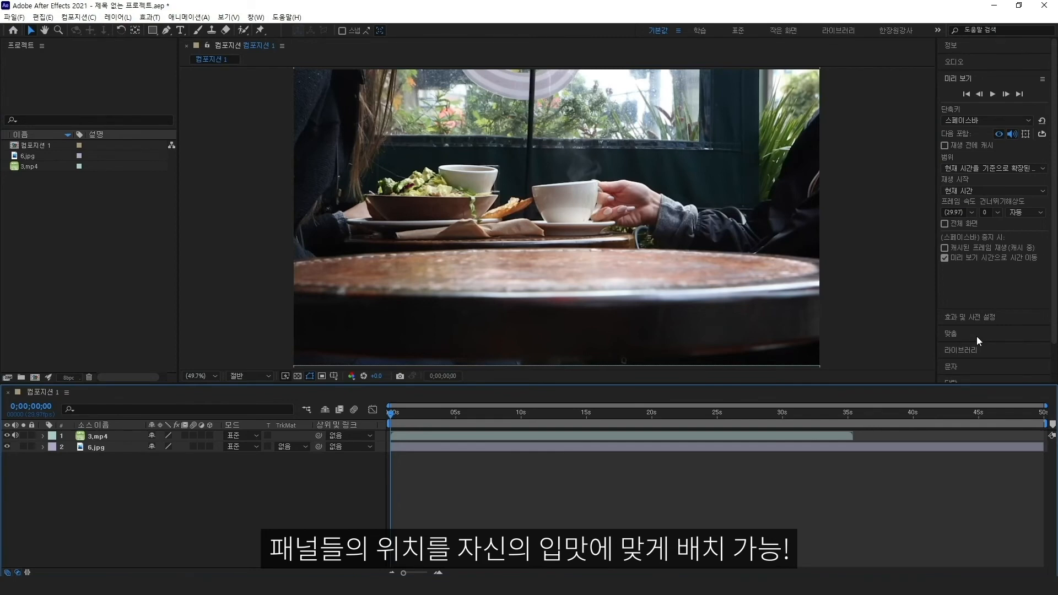
pyautogui.scroll(-1, 976, 336)
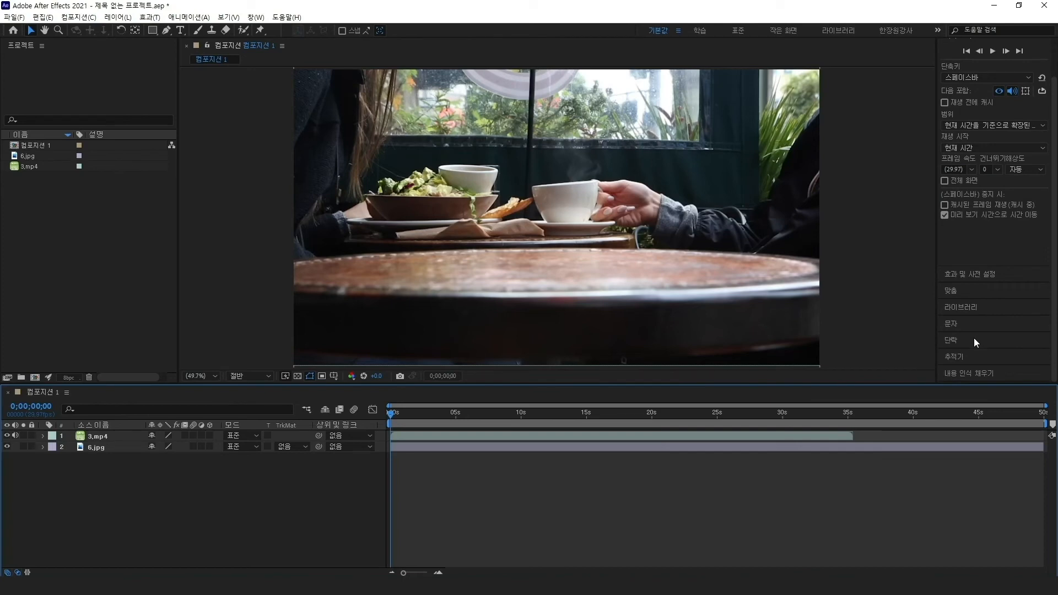
pyautogui.scroll(1, 959, 283)
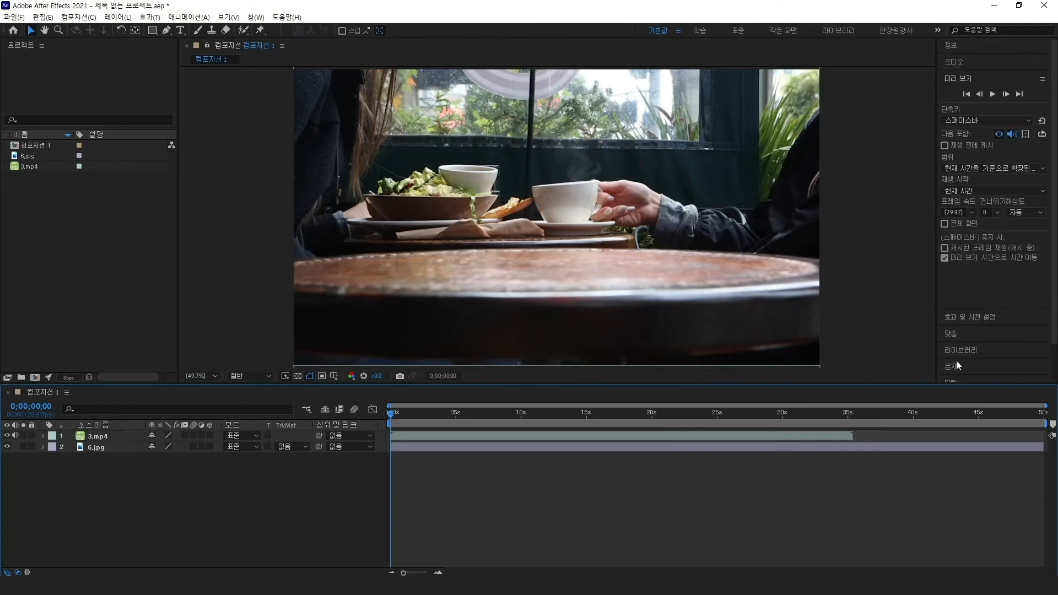
# Step: Open the Character (문자) panel and dock it as a separate panel beside the timeline's right edge
pyautogui.scroll(-1, 956, 360)
pyautogui.click(955, 325)
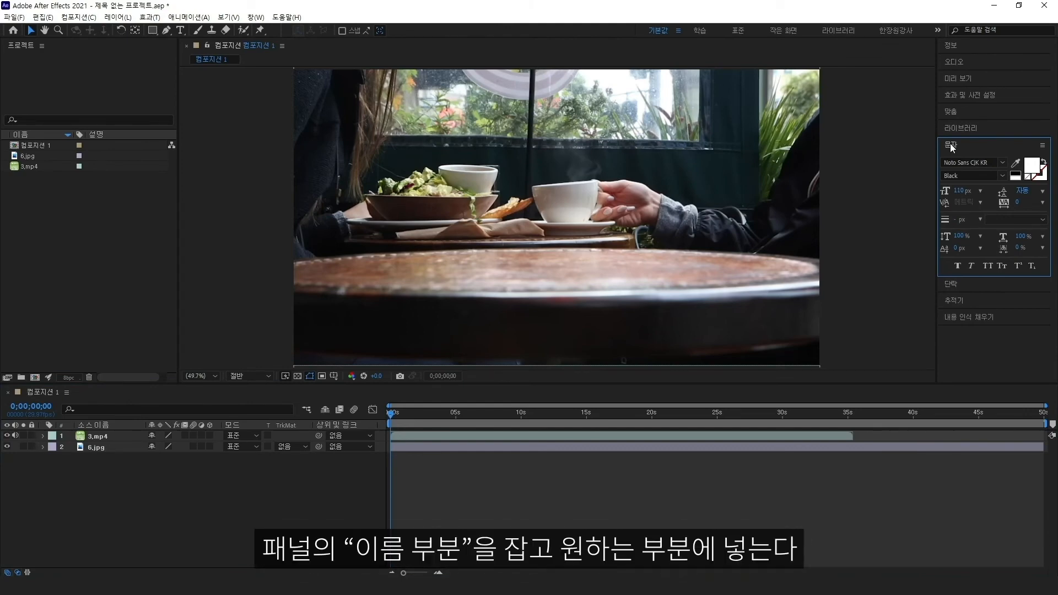
pyautogui.moveTo(950, 143); pyautogui.dragTo(1035, 480)
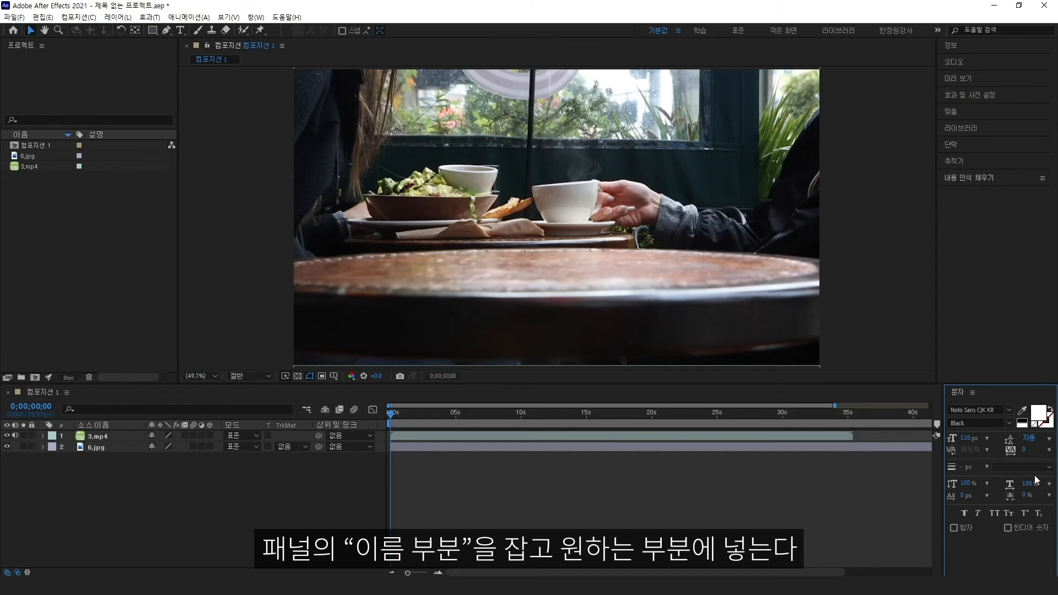
# Step: Dock the Align (맞춤) panel as a separate panel between the composition viewer and the side panel stack
pyautogui.click(951, 145)
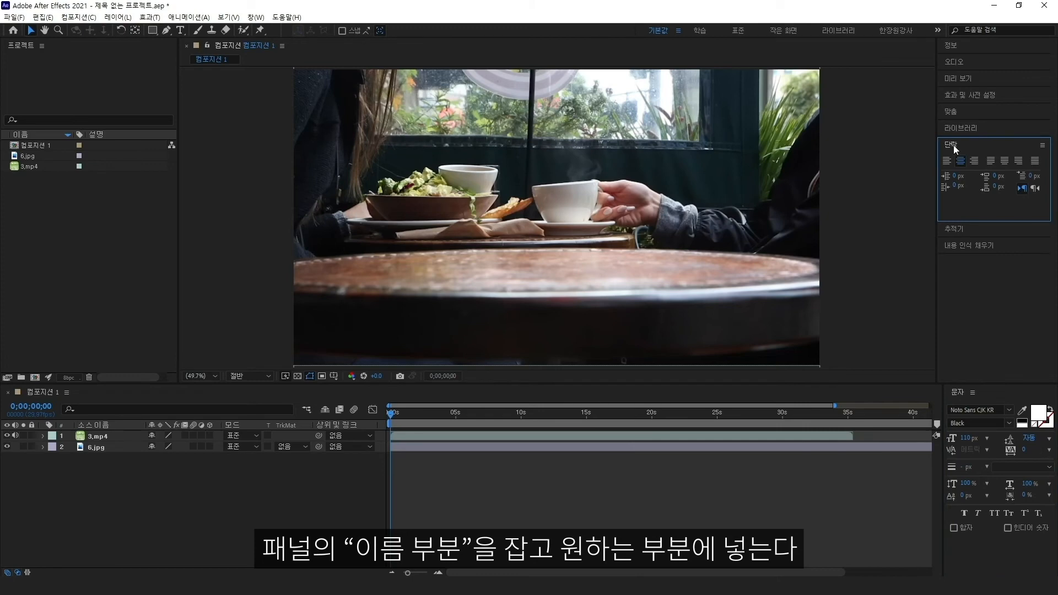
pyautogui.click(955, 110)
pyautogui.moveTo(956, 110); pyautogui.dragTo(913, 156)
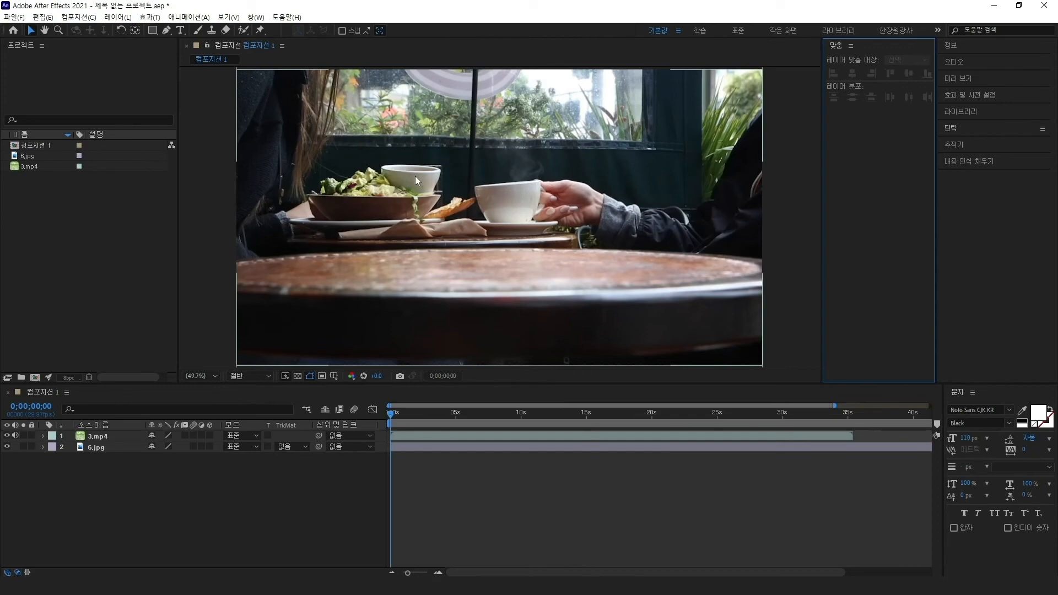
# Step: Save the current panel layout as a new workspace named after the instructor, replacing the existing workspace of that name
pyautogui.click(255, 17)
pyautogui.moveTo(309, 35)
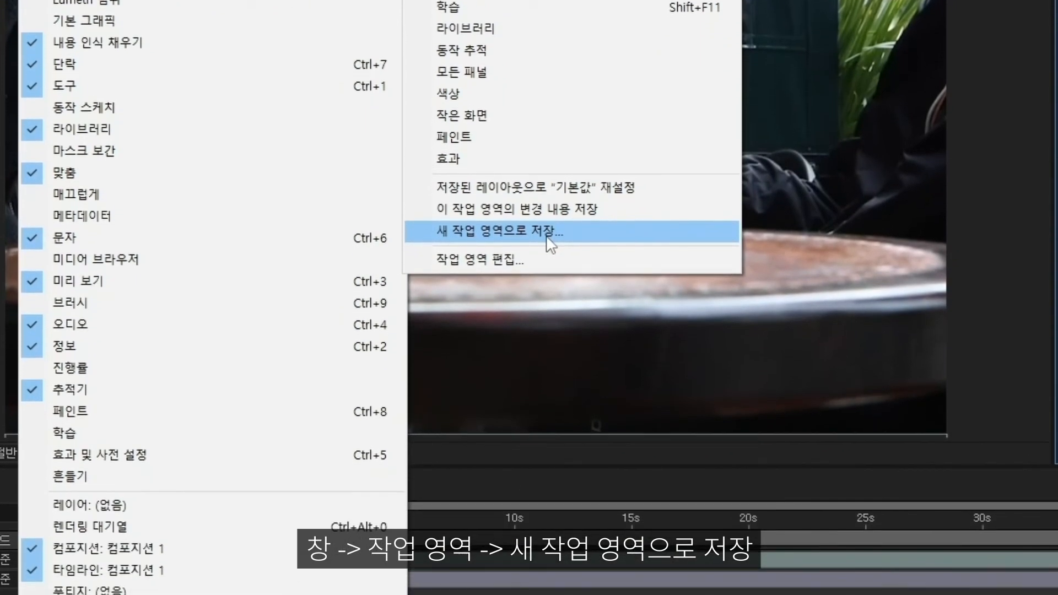
pyautogui.click(550, 243)
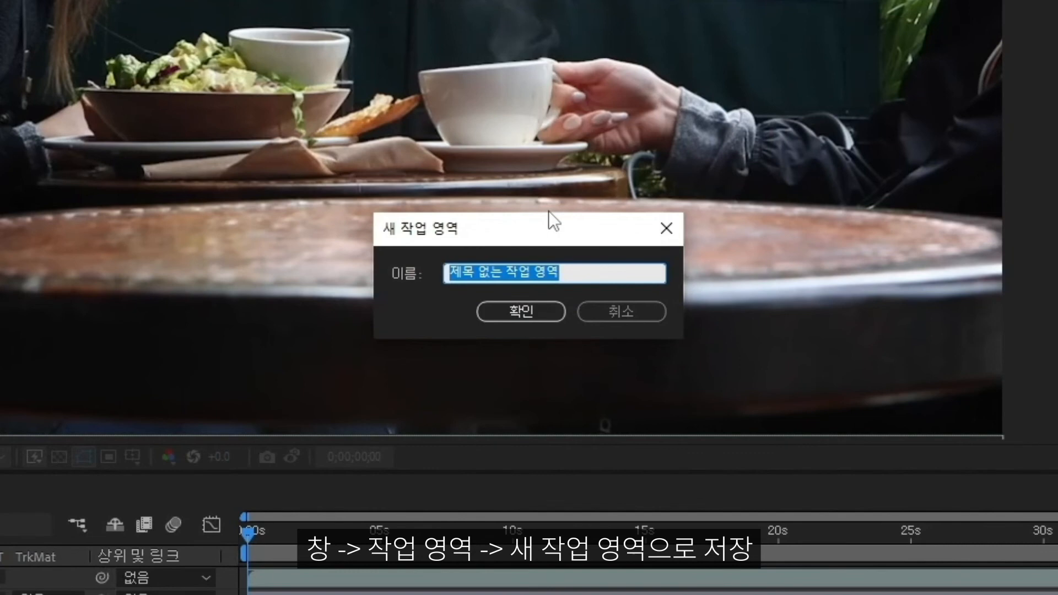
pyautogui.write('gk')
pyautogui.press('BackSpace')
pyautogui.press('BackSpace')
pyautogui.write('한장원강사')
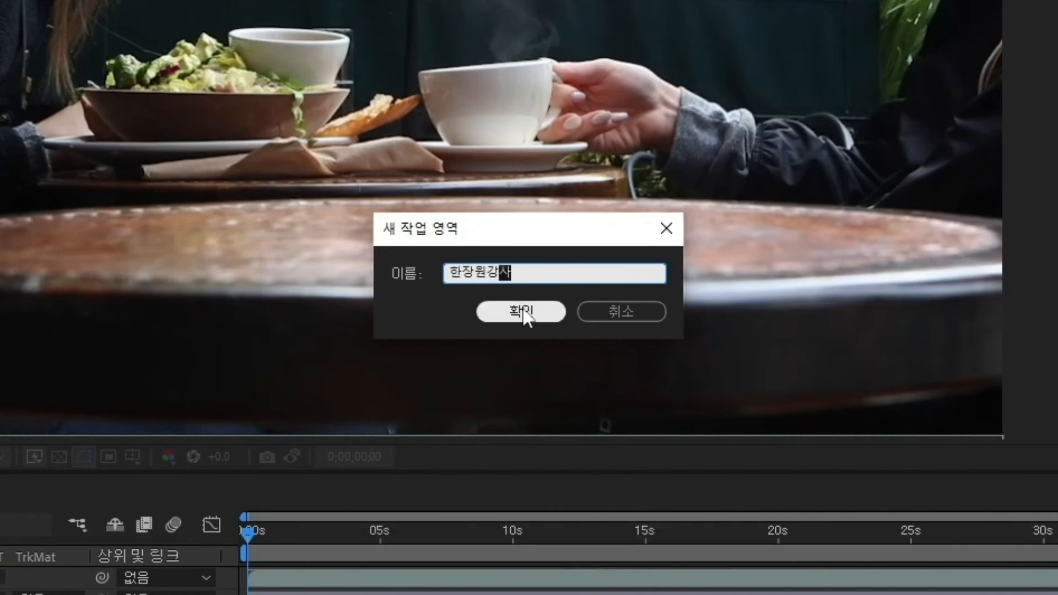
pyautogui.click(524, 312)
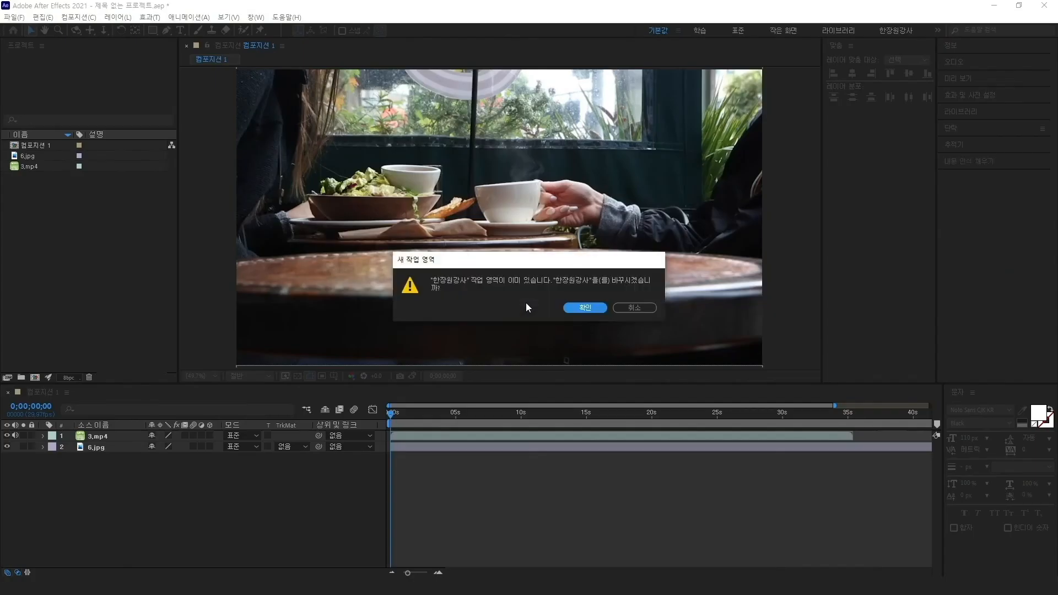
pyautogui.click(585, 306)
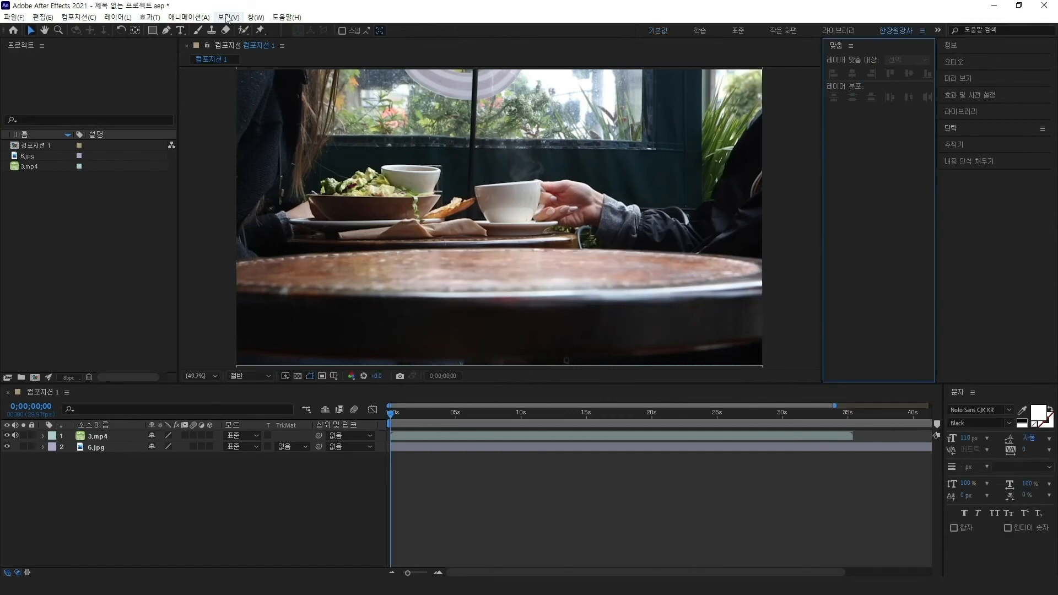
# Step: Select the newly saved instructor workspace from the list of available workspaces
pyautogui.click(256, 17)
pyautogui.moveTo(435, 30)
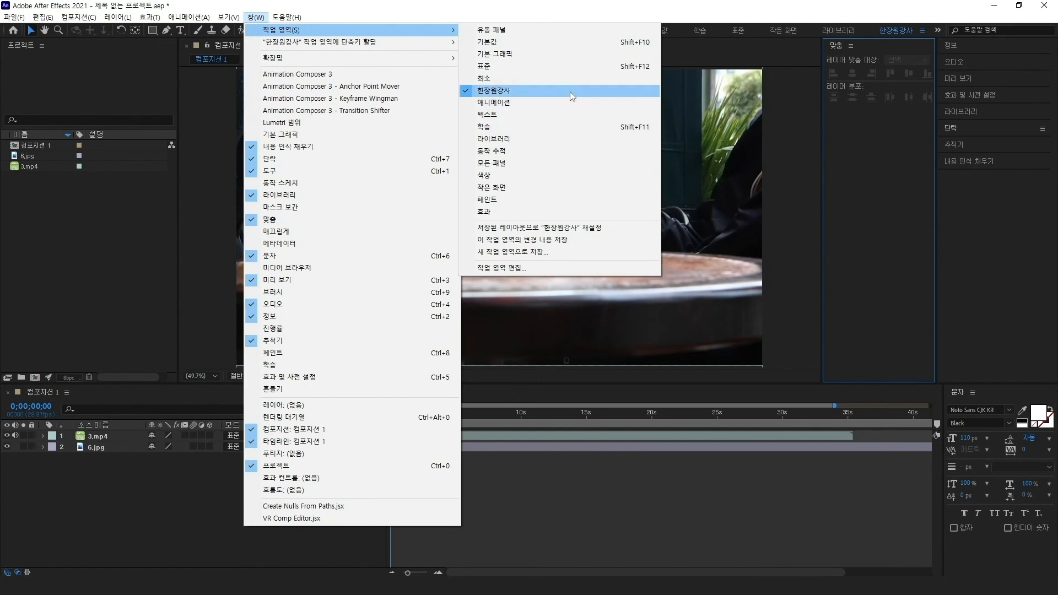
pyautogui.click(570, 92)
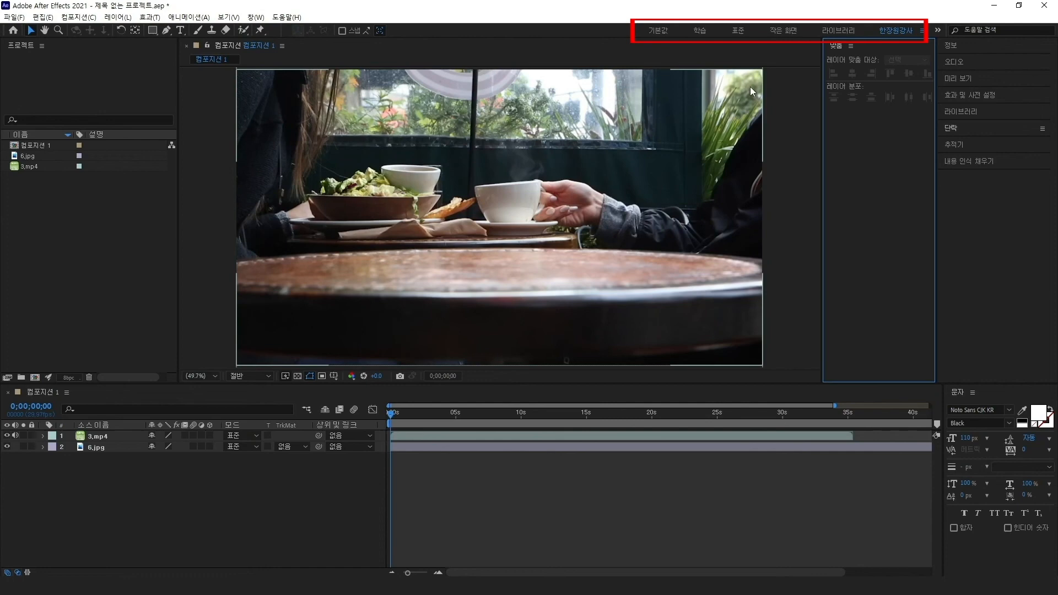
# Step: Try the Library (라이브러리), Small Screen (작은 화면), Standard (표준), Learn (학습) and custom instructor workspaces, finishing on Default (기본값)
pyautogui.click(839, 30)
pyautogui.click(785, 30)
pyautogui.click(736, 30)
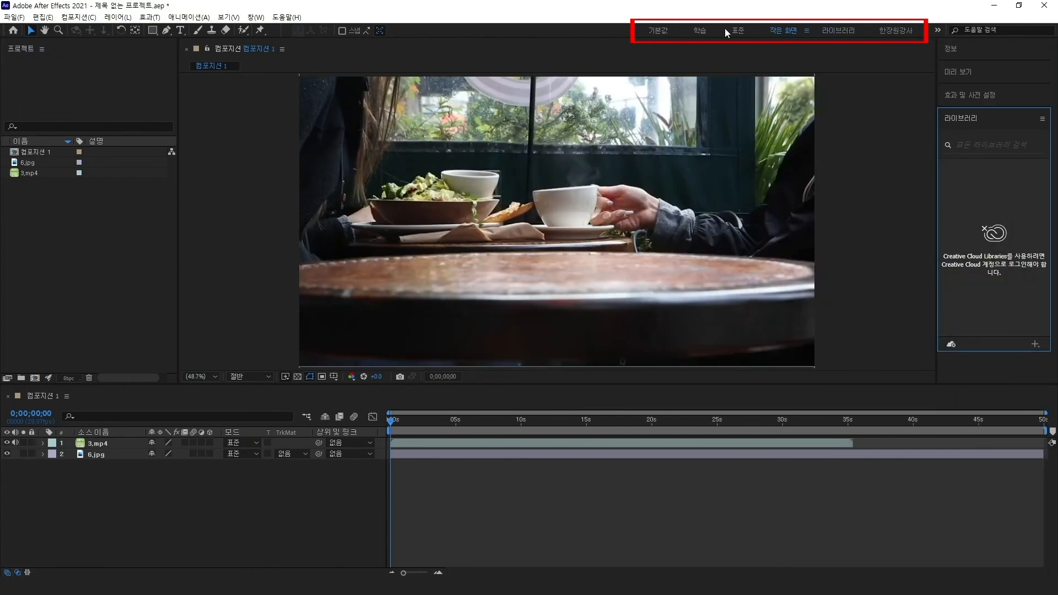
pyautogui.click(703, 33)
pyautogui.click(665, 32)
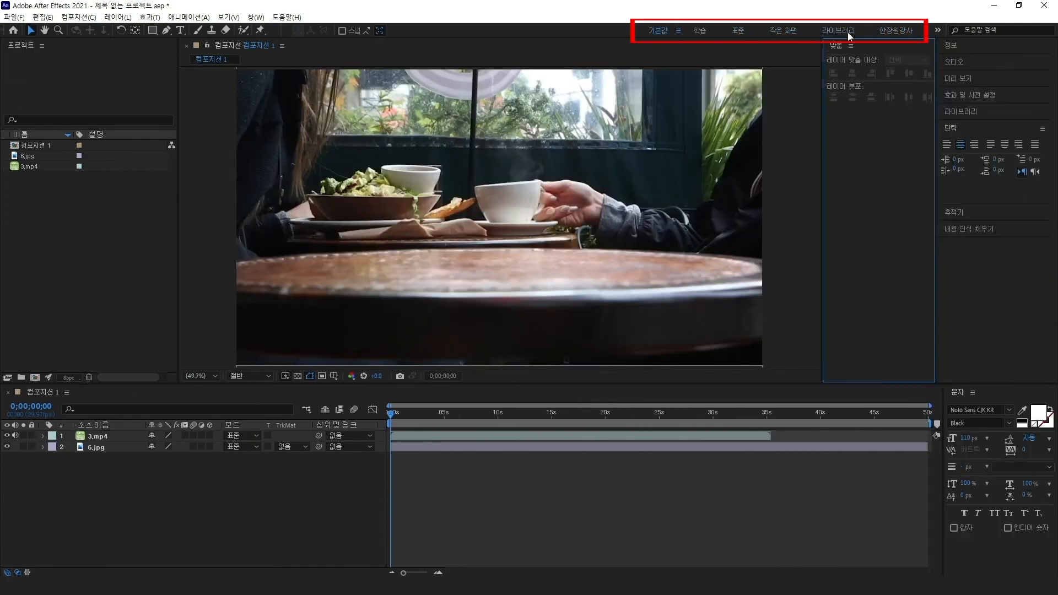
pyautogui.click(893, 29)
pyautogui.click(655, 32)
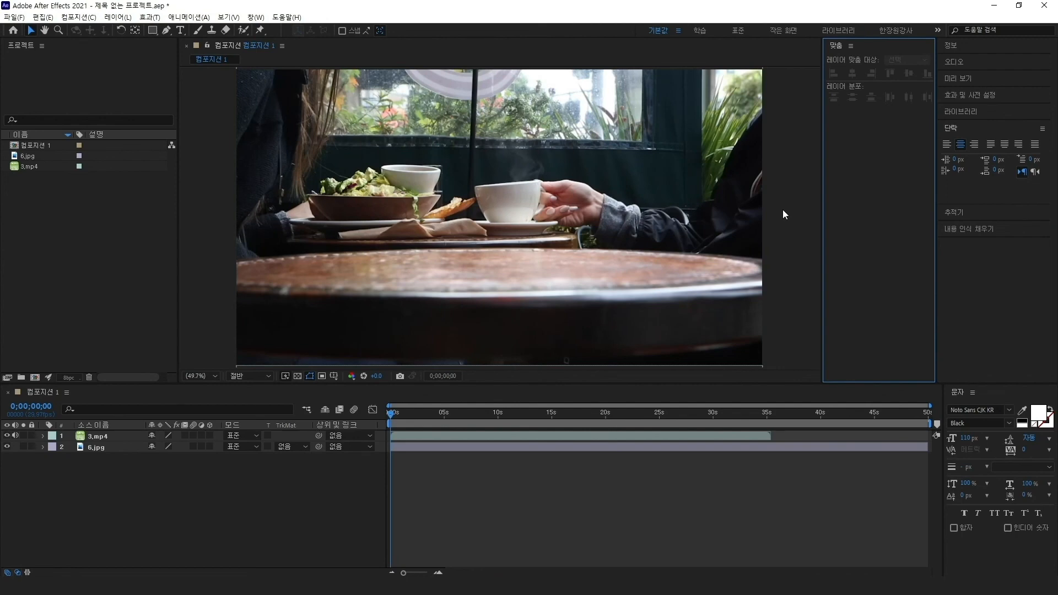
# Step: Reset the Default (기본값) workspace to its saved layout
pyautogui.click(255, 17)
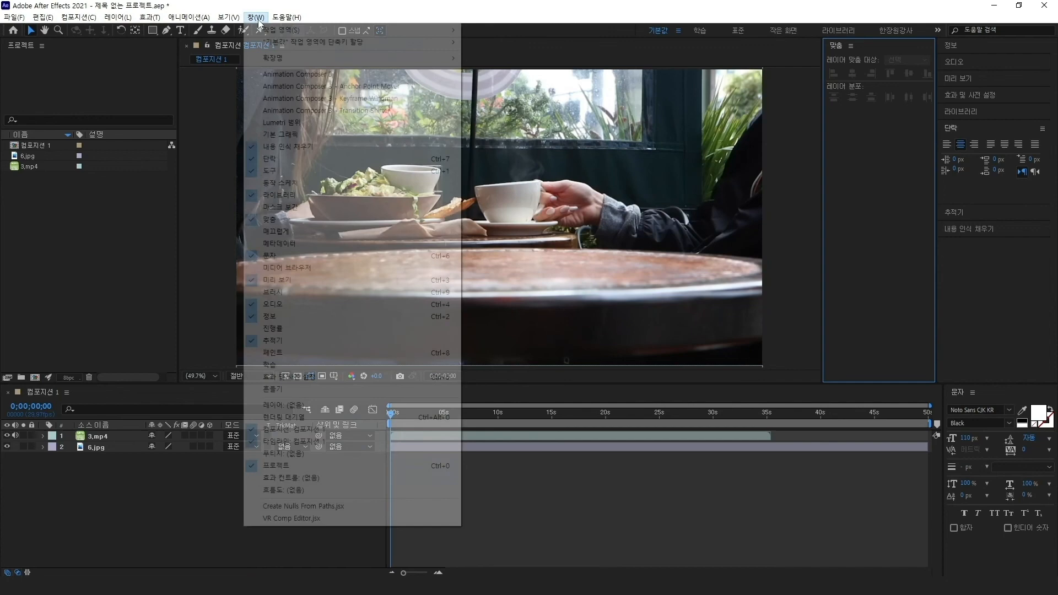
pyautogui.moveTo(287, 30)
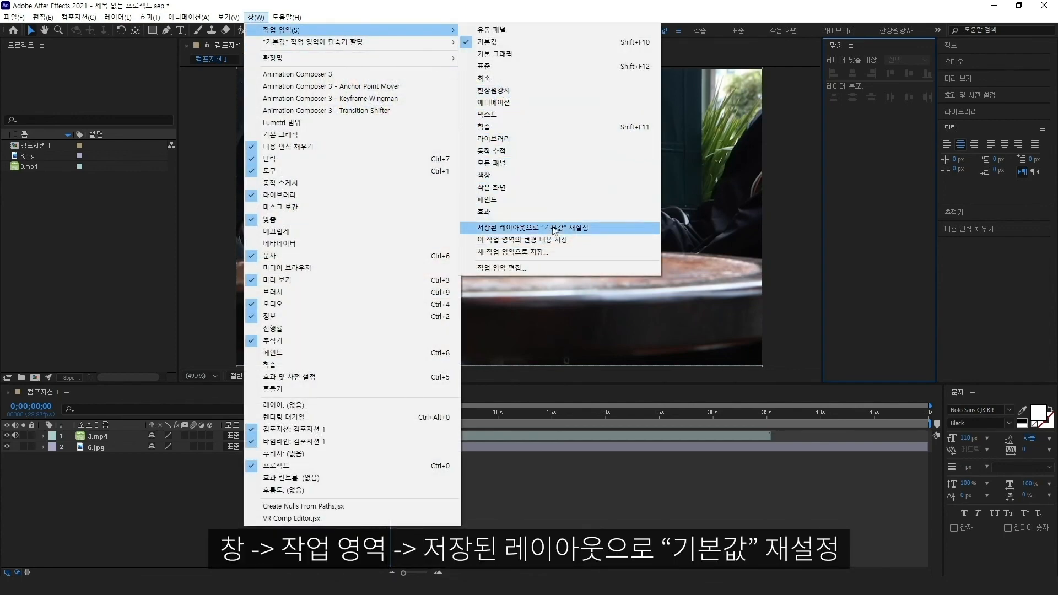
pyautogui.click(616, 227)
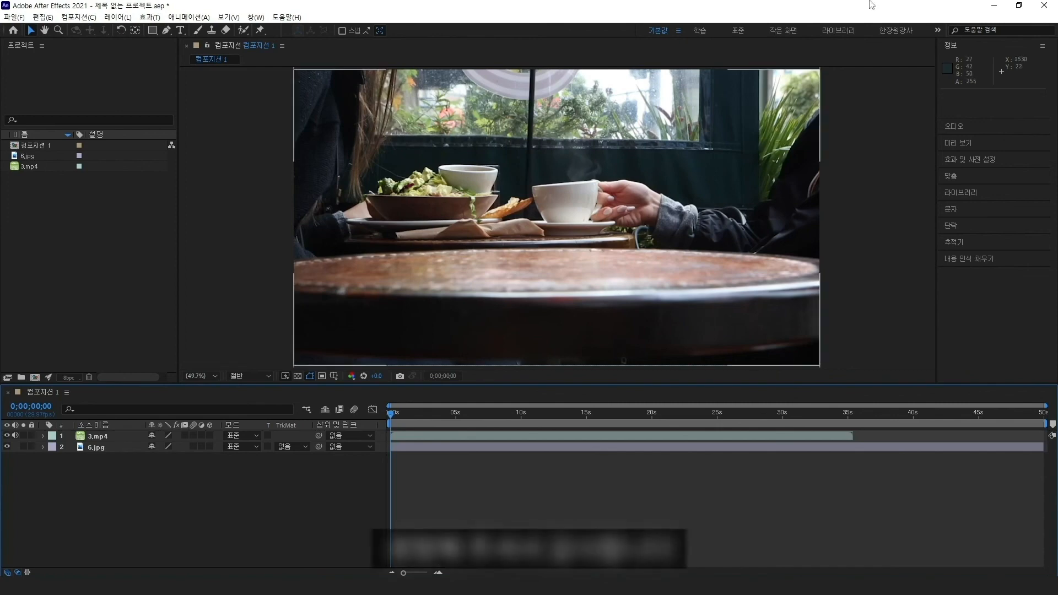
# Step: Start saving the untitled project and cancel the save dialog
pyautogui.hotkey('ctrl', 's')
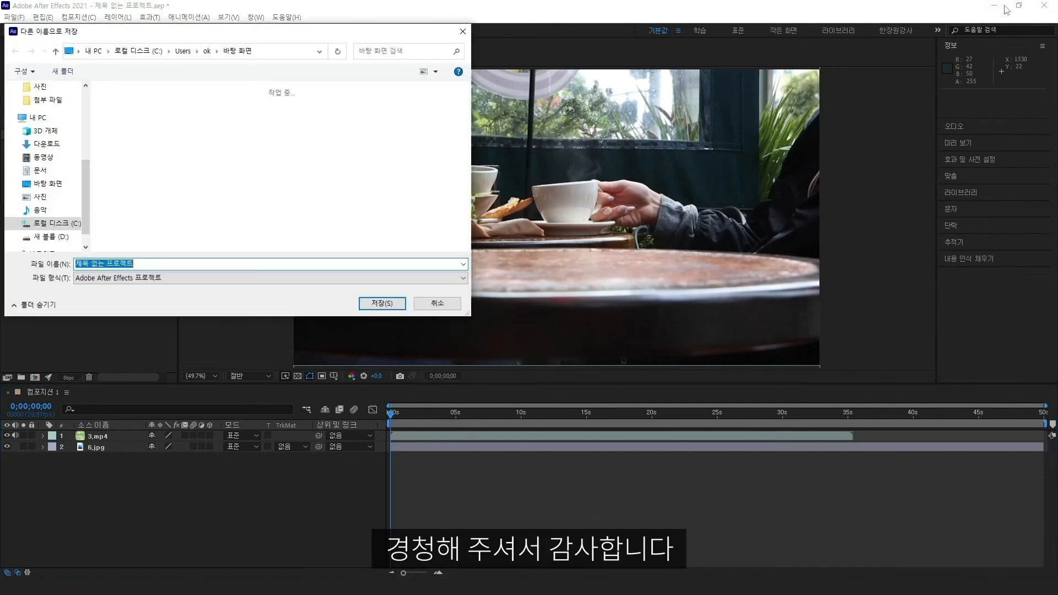
pyautogui.click(437, 303)
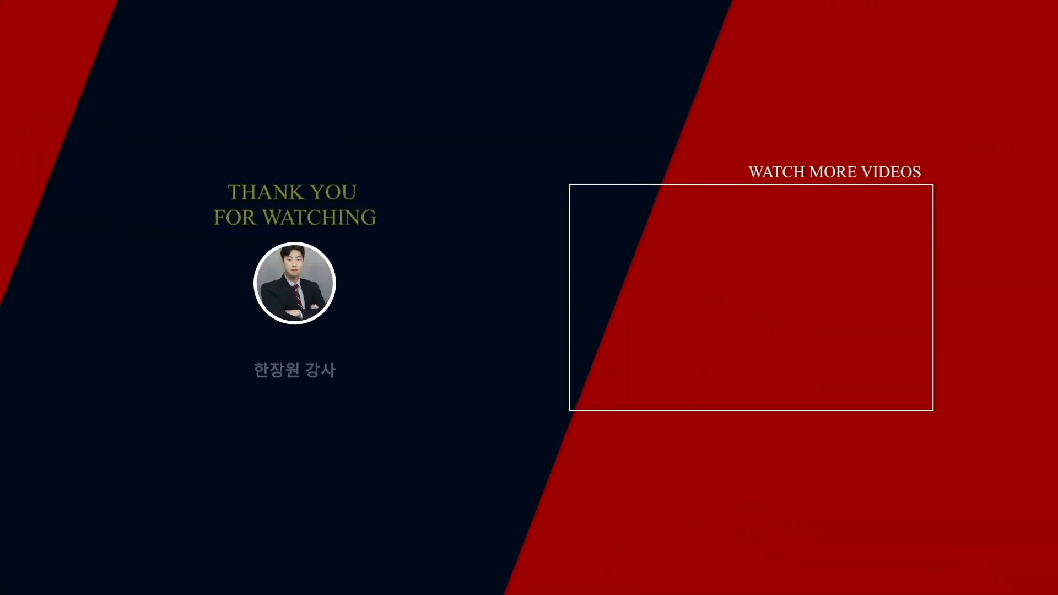